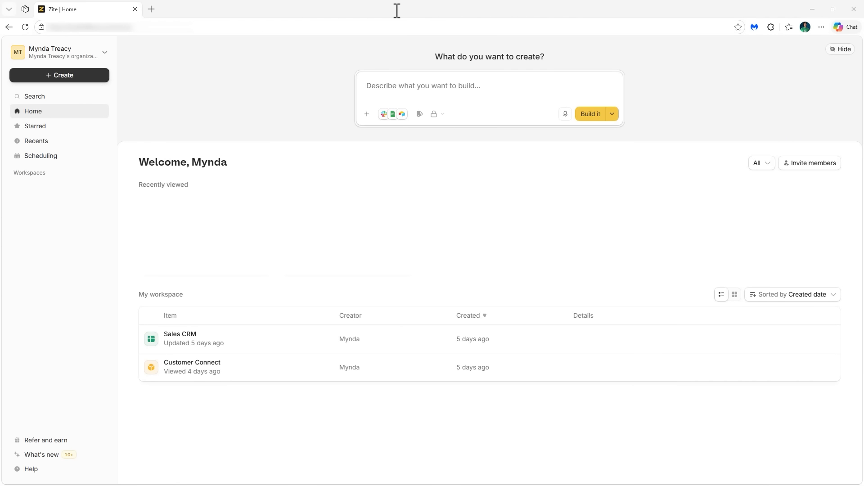
- Attach the crm_data.xlsx workbook to the app-building prompt
click(367, 114)
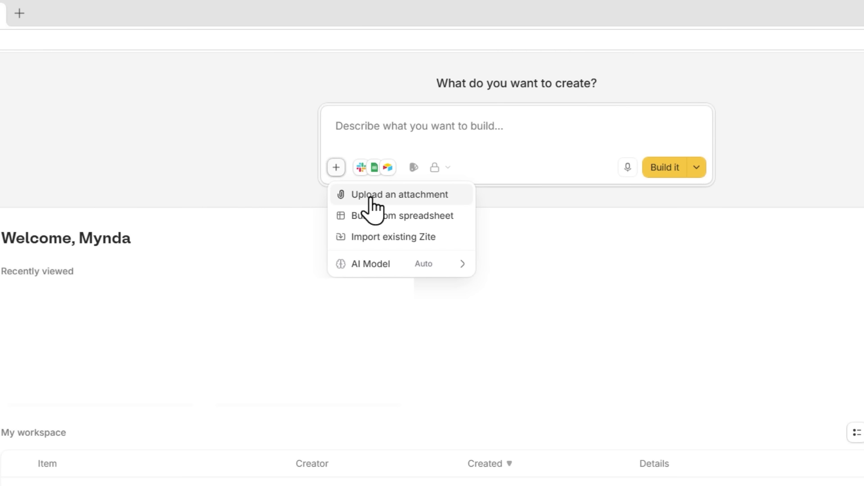
click(370, 198)
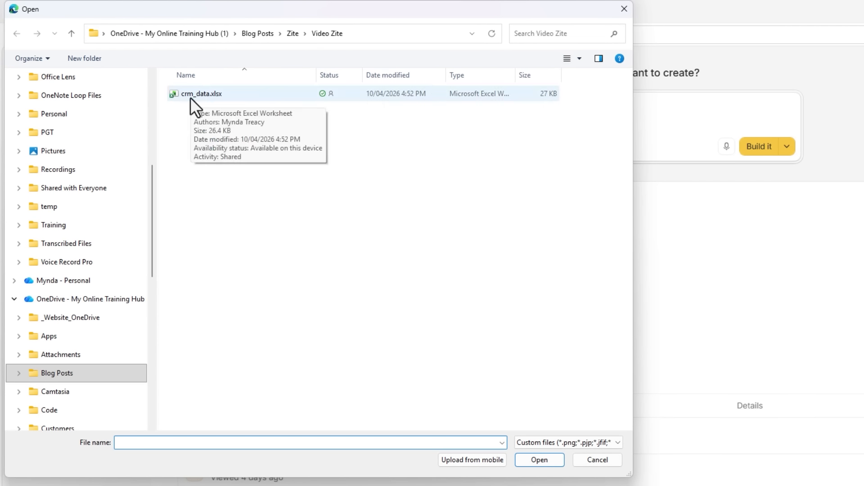
click(192, 94)
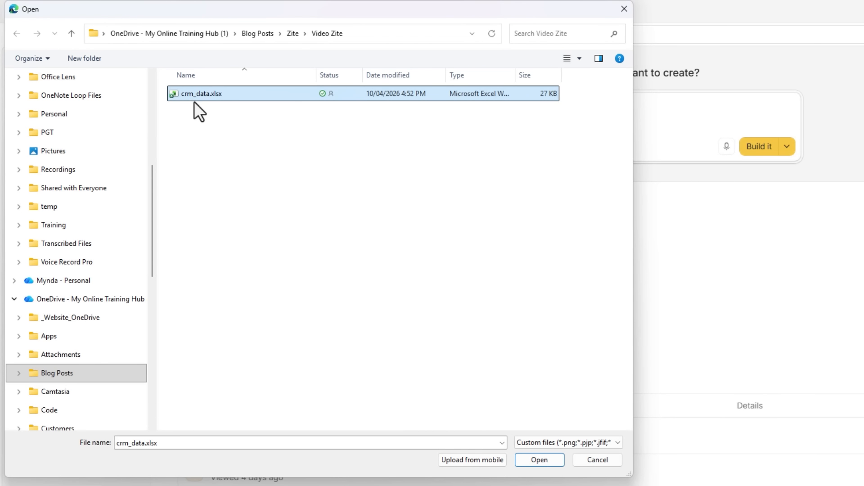
click(533, 462)
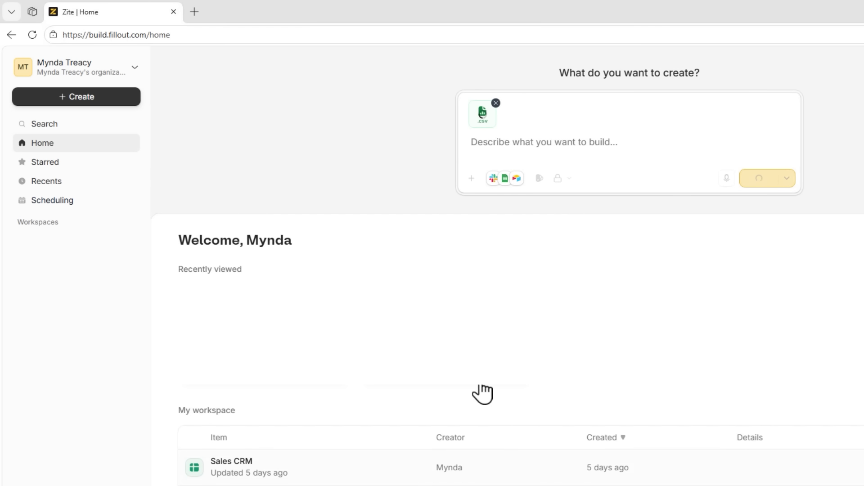
- Request a database-driven app from the attached Excel file with Customer details, Active Leads report and salespeople data entry interfaces, and start the build
text(Build a database-driven app using the data in the attached Excel file as the foundation.  It should have the following interfaces for users:)
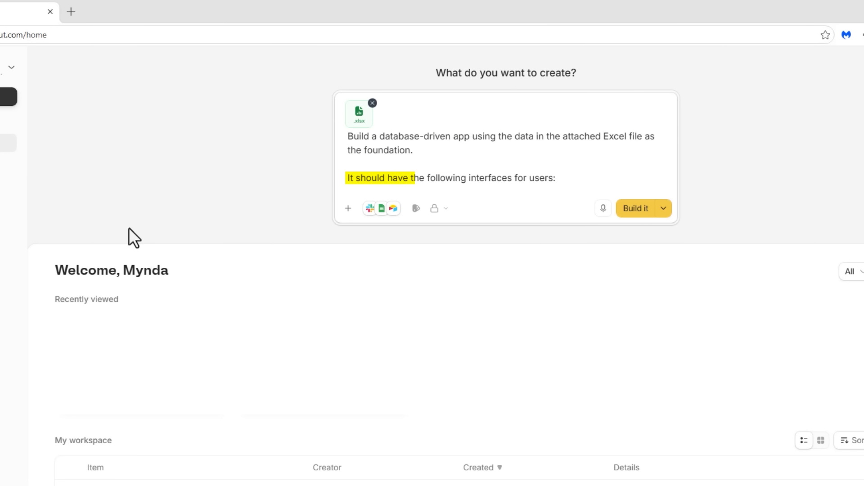
key(Down)
key(Down)
key(Down)
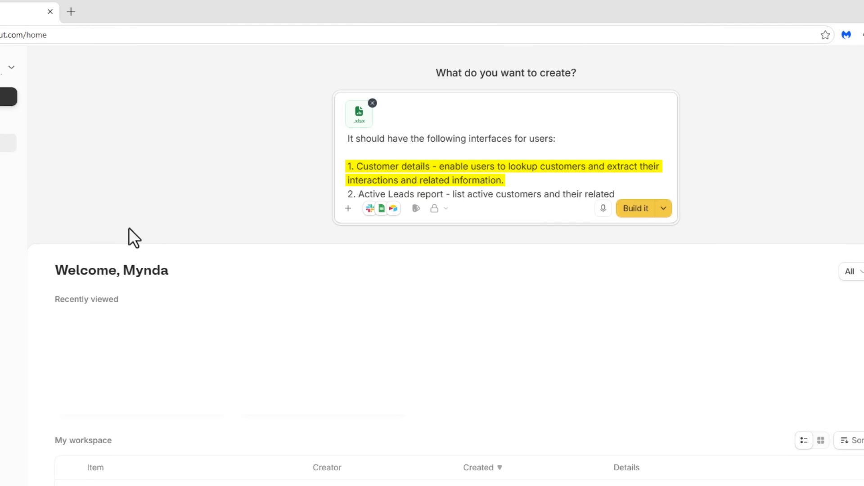
key(Down)
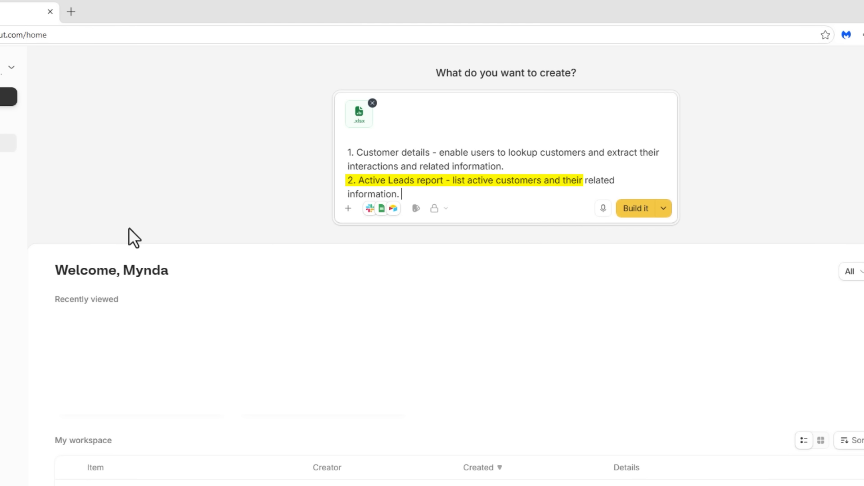
key(Down)
key(Down)
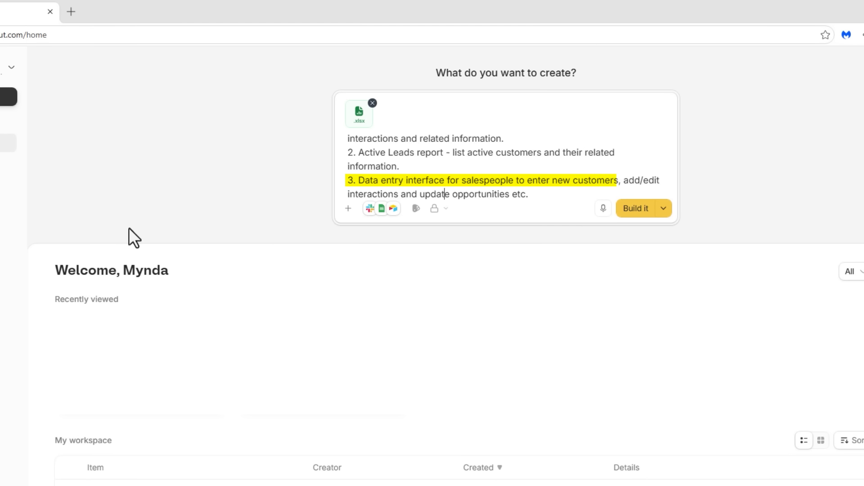
key(Down)
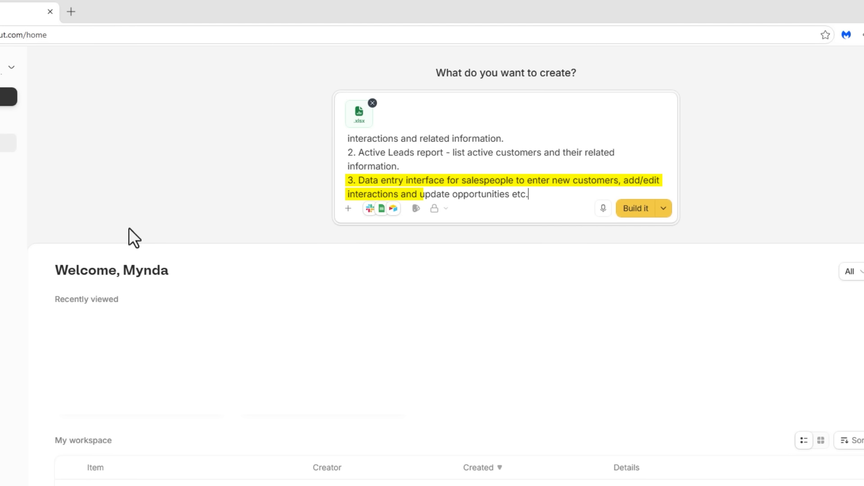
key(Return)
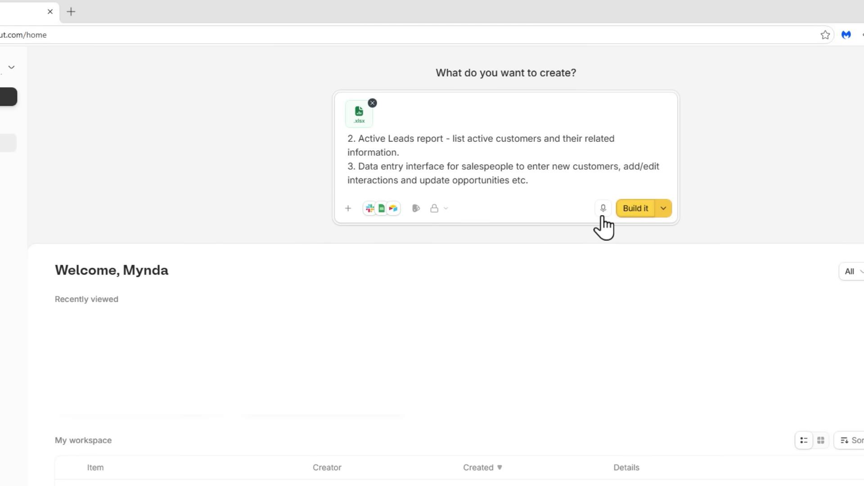
click(638, 211)
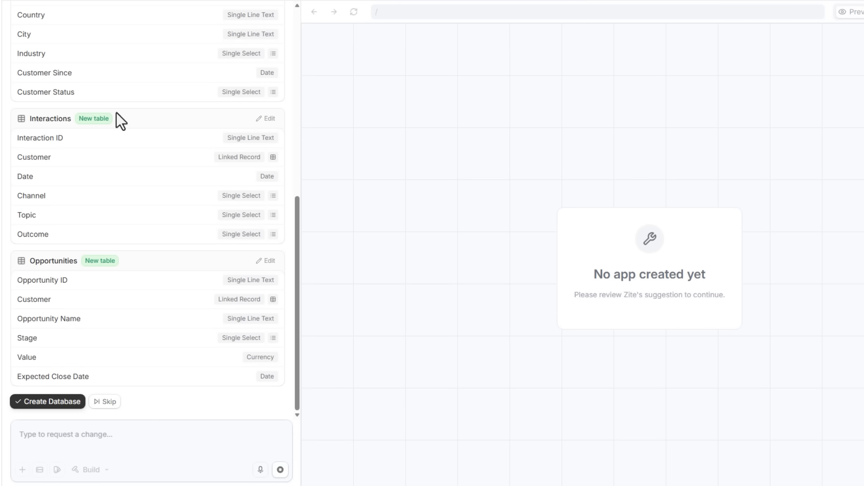
- Create the suggested database and approve importing all 50 customers and mapping customer IDs for linking interactions and opportunities
click(46, 405)
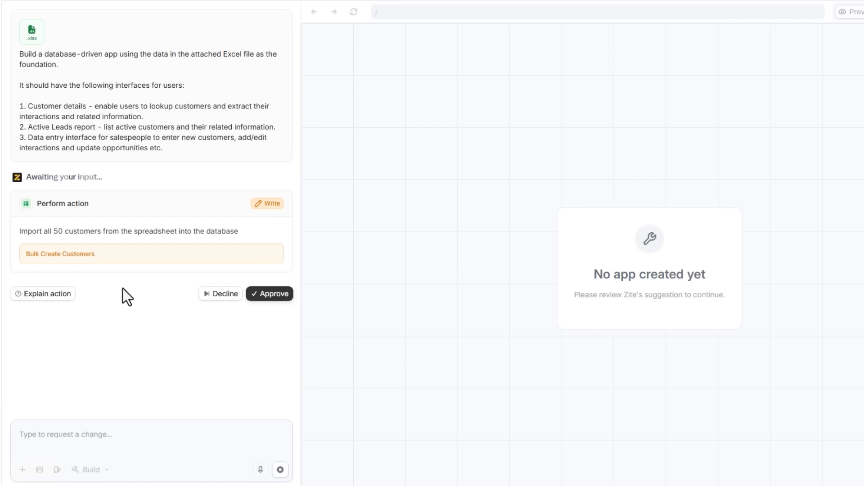
click(261, 294)
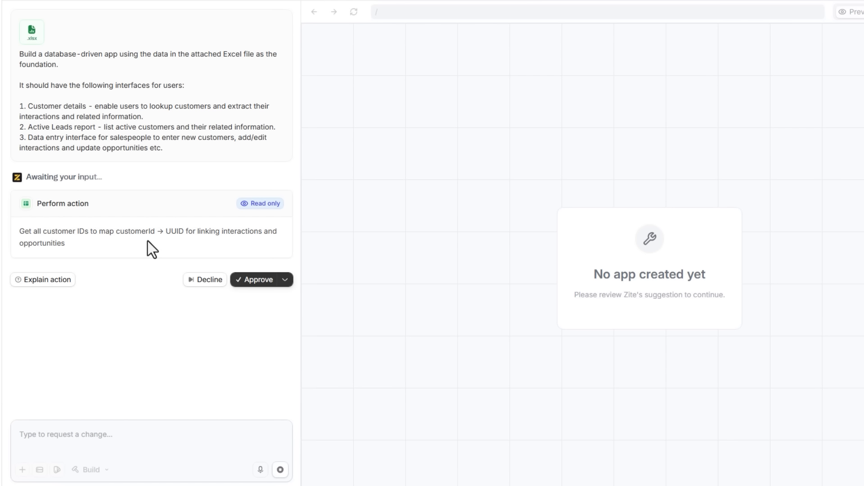
click(257, 283)
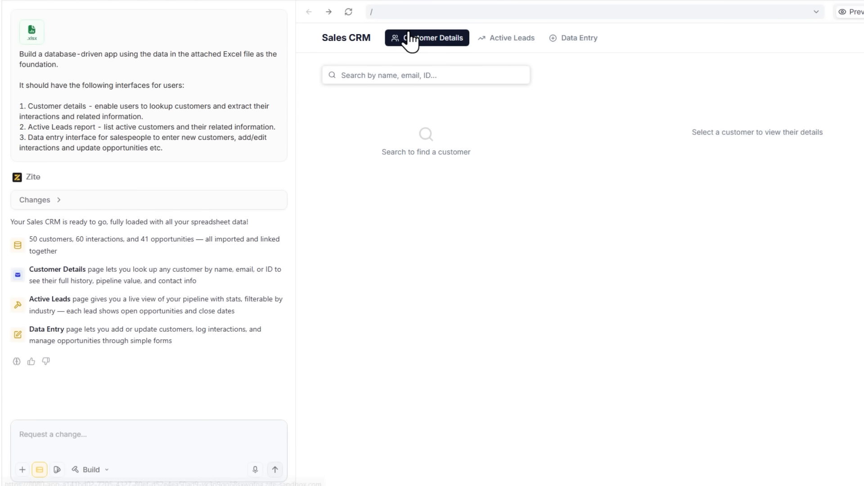
- Check the Active Leads and Data Entry pages of the generated app and search Customer Details by a partial name
click(493, 39)
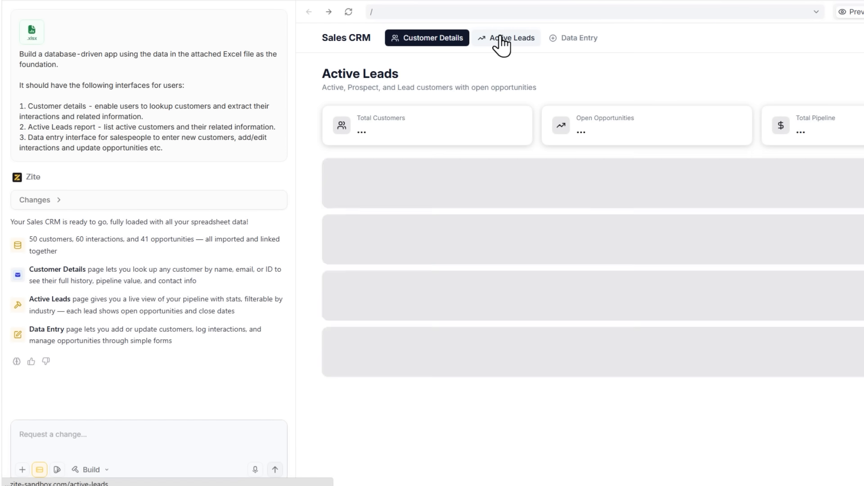
click(571, 39)
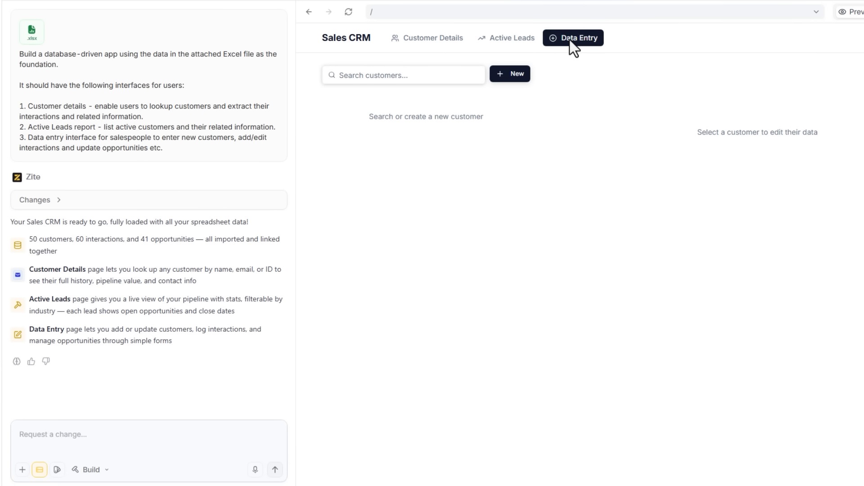
click(437, 42)
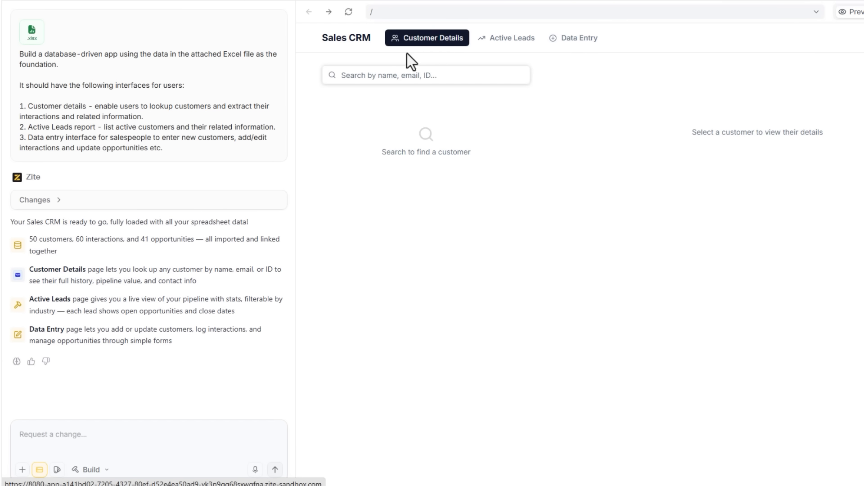
click(351, 80)
text(danie)
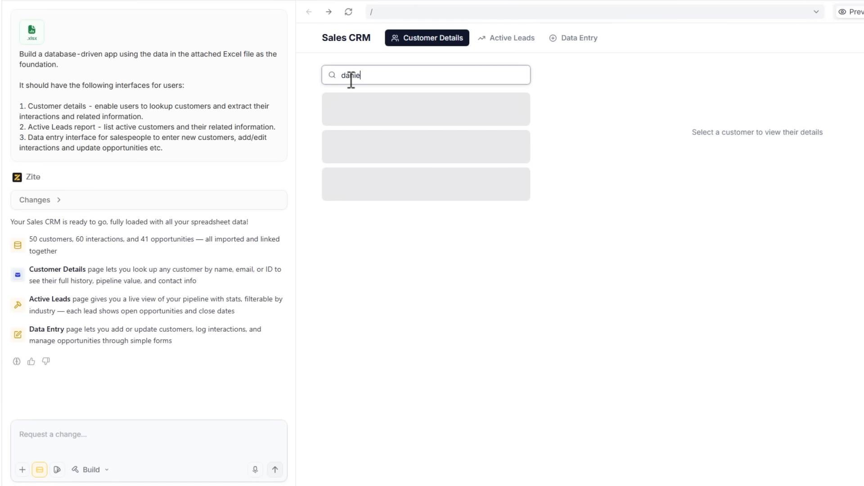
- Expand the build's change log and review the list of actions performed to create the app
click(57, 203)
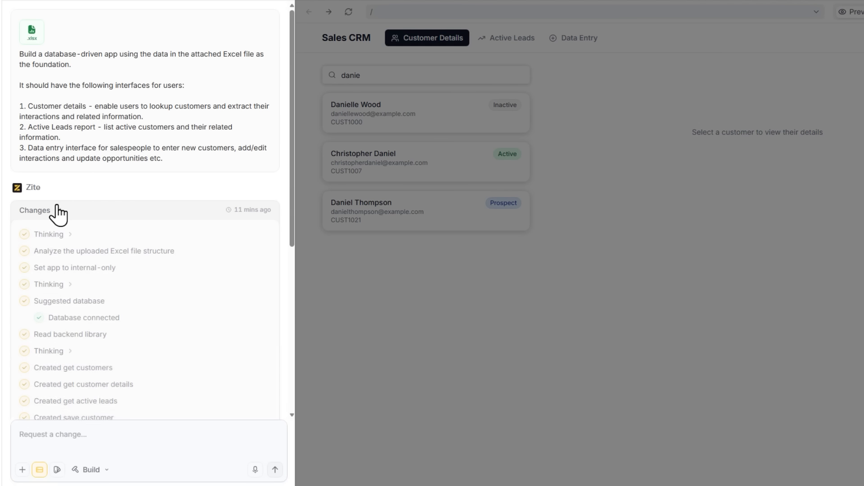
scroll(58, 212, down, 2)
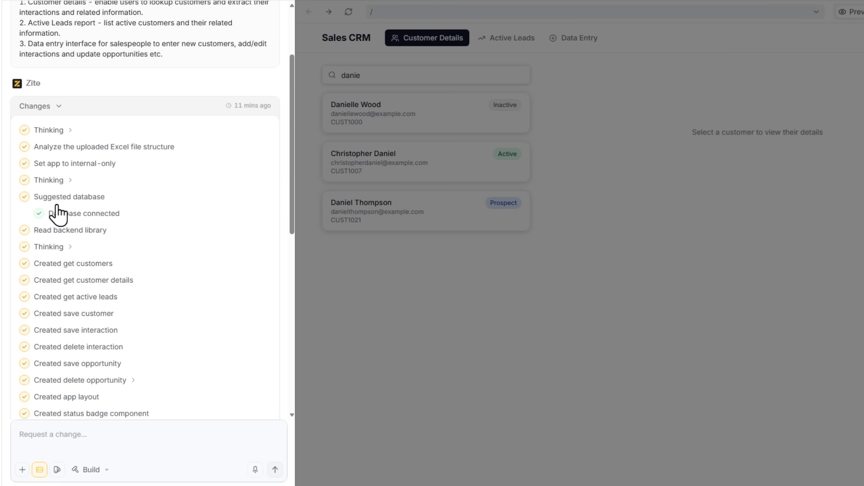
scroll(174, 94, down, 6)
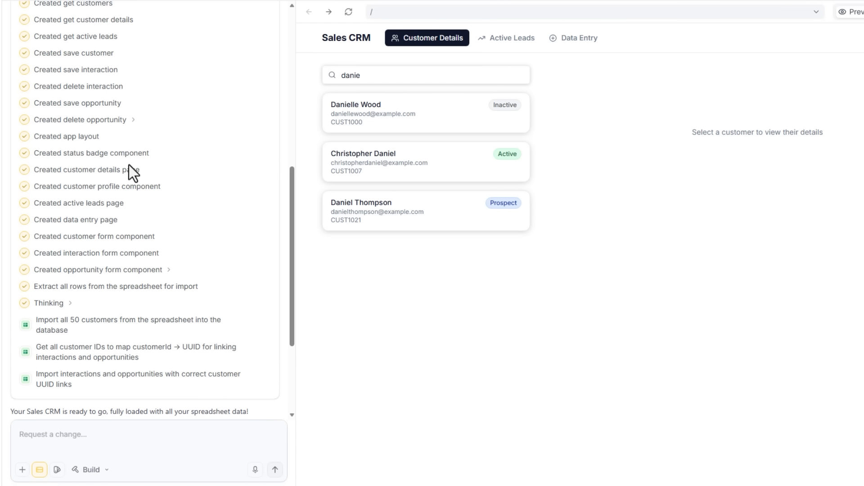
- Request changing the color scheme to a dark theme for all pages, reports and forms
click(151, 439)
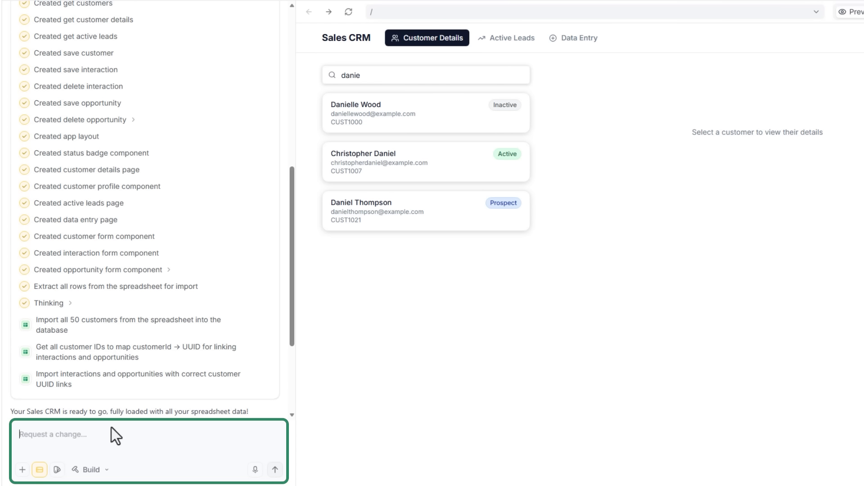
text(Let's change the color scheme to a dark theme for all pages, reports and forms.)
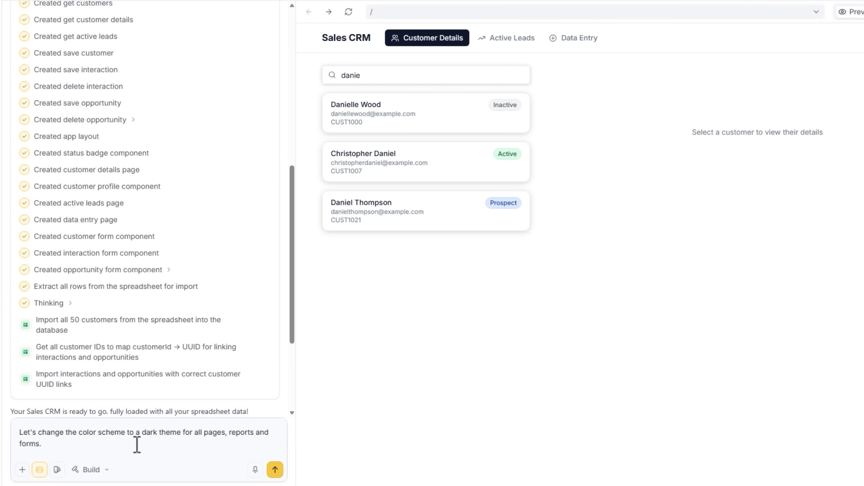
click(275, 470)
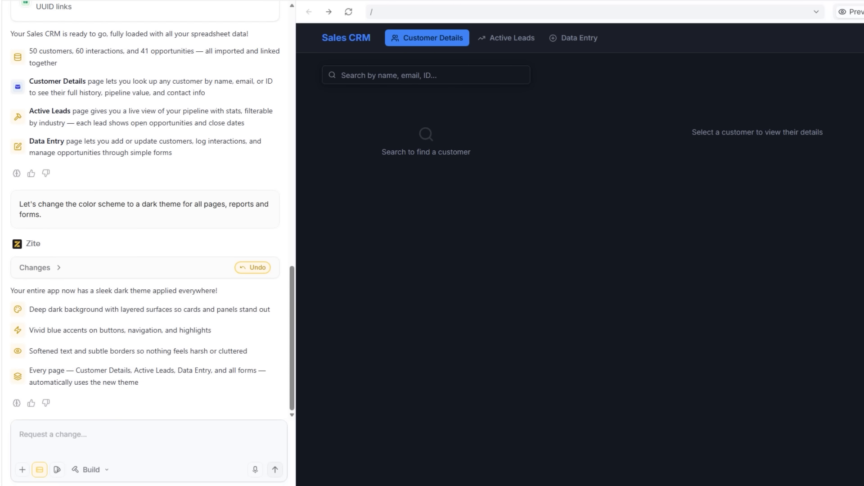
- Check the dark theme on the Active Leads and Data Entry pages, including the New Customer form, and close the form
click(517, 37)
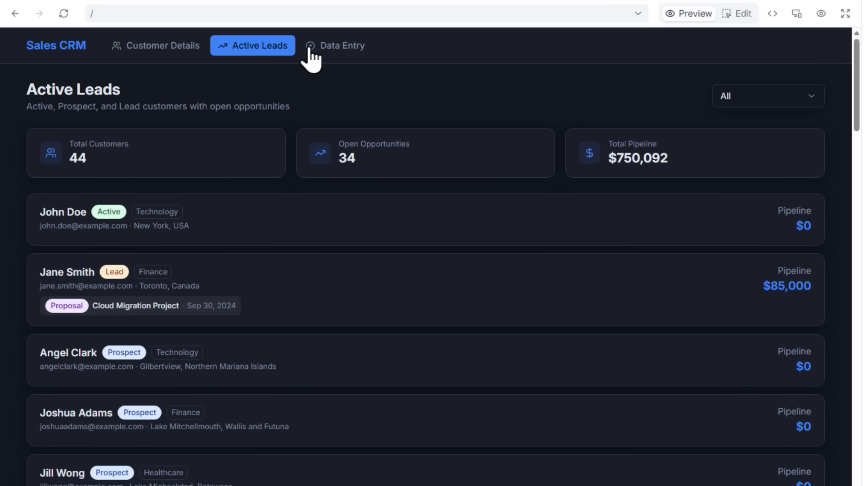
click(330, 60)
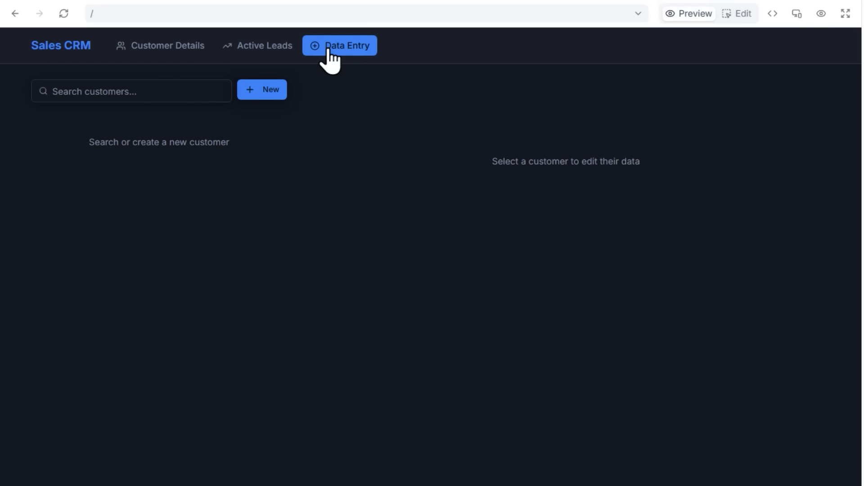
click(271, 90)
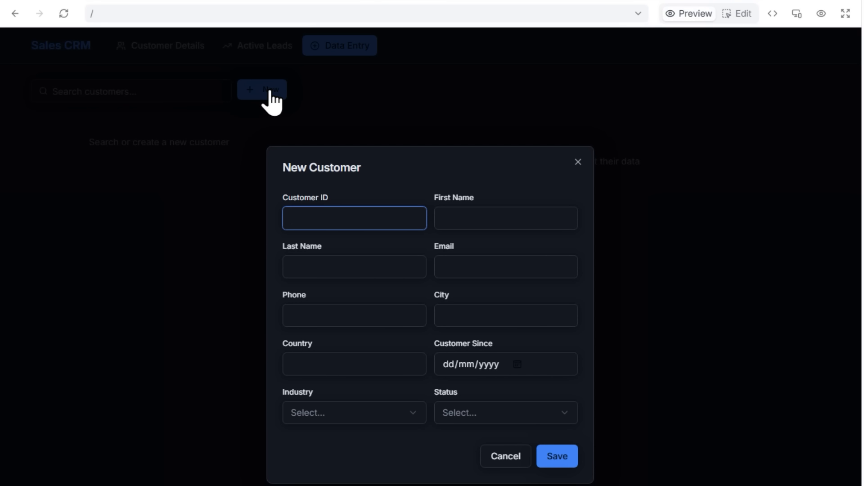
click(578, 161)
- Search Customer Details by a partial name and view the active customer's interactions and opportunities
click(131, 51)
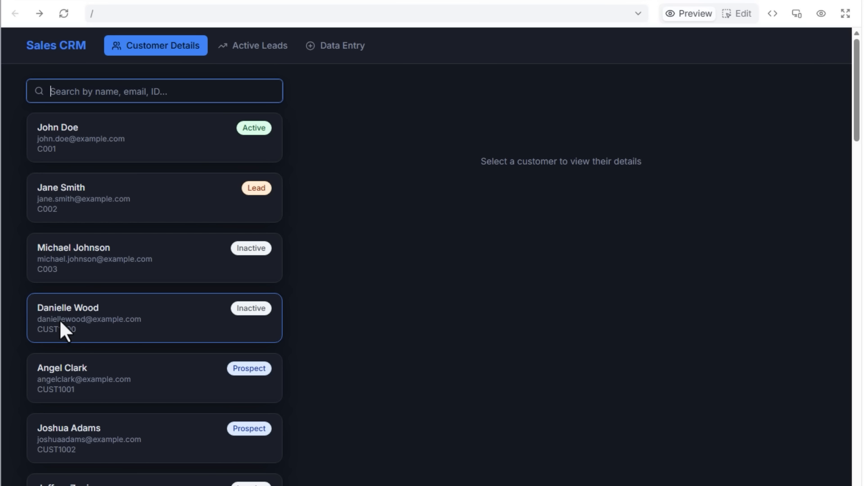
text(dani)
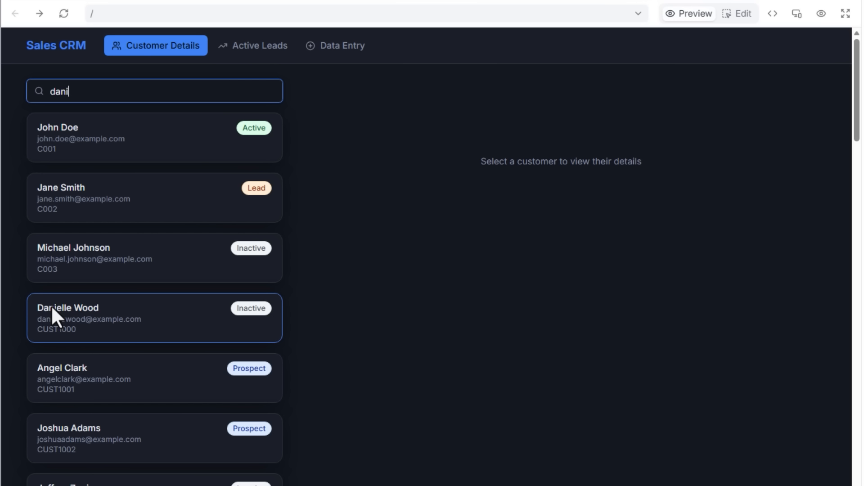
click(101, 209)
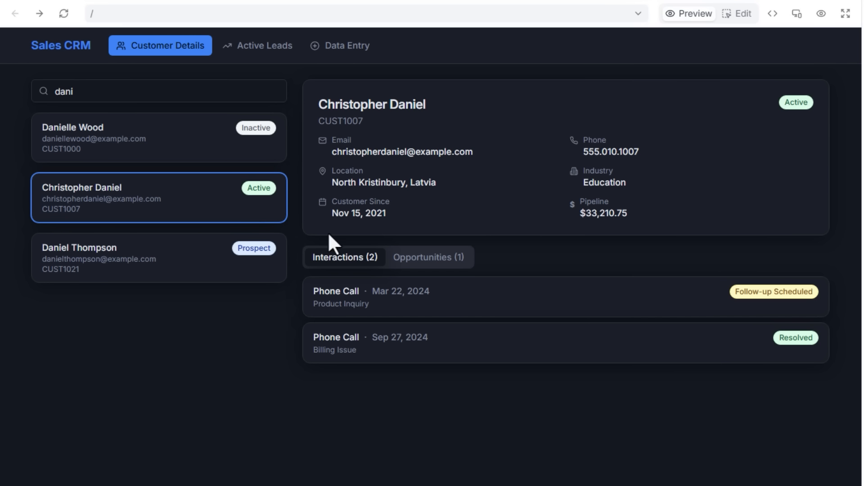
click(417, 264)
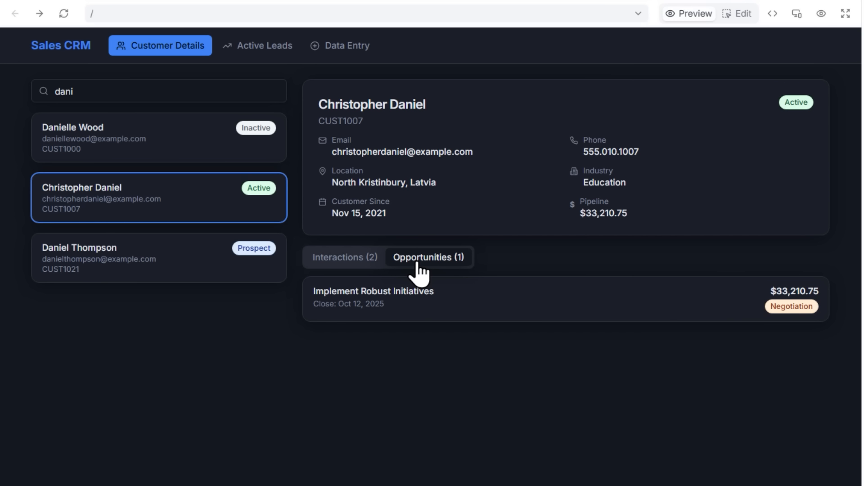
- Clear the customer search and browse the full customer list
click(135, 91)
key(ctrl+a)
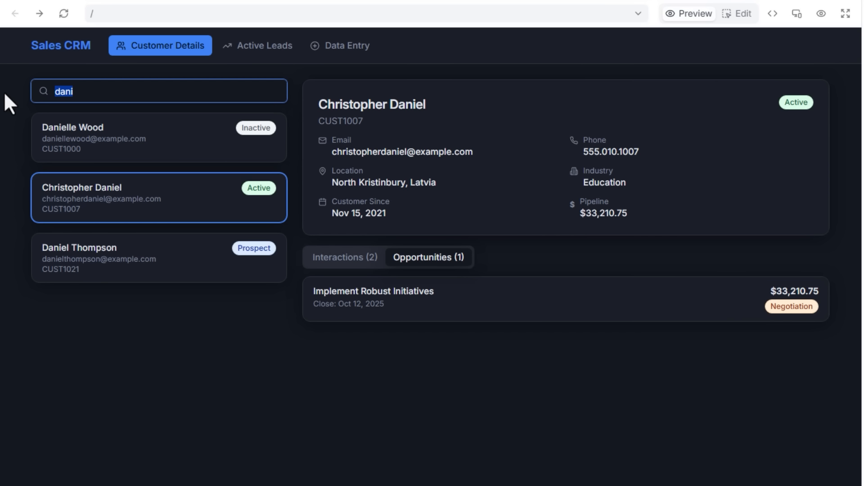
key(BackSpace)
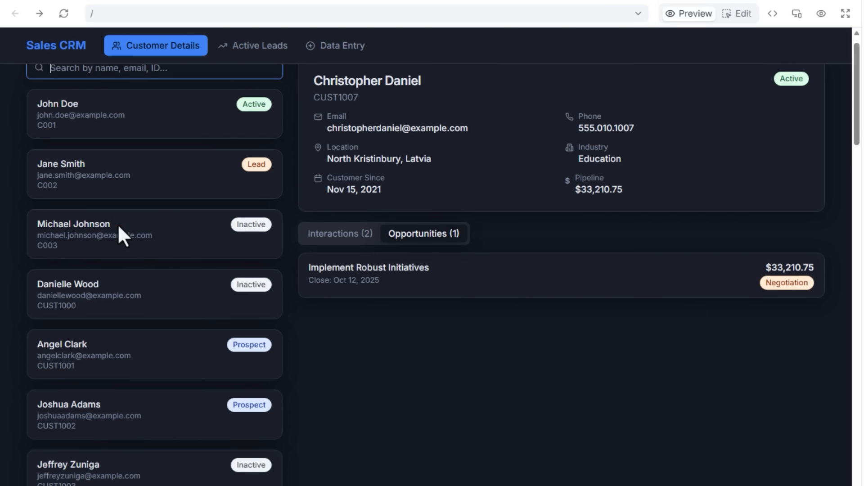
scroll(117, 223, down, 5)
scroll(117, 223, up, 5)
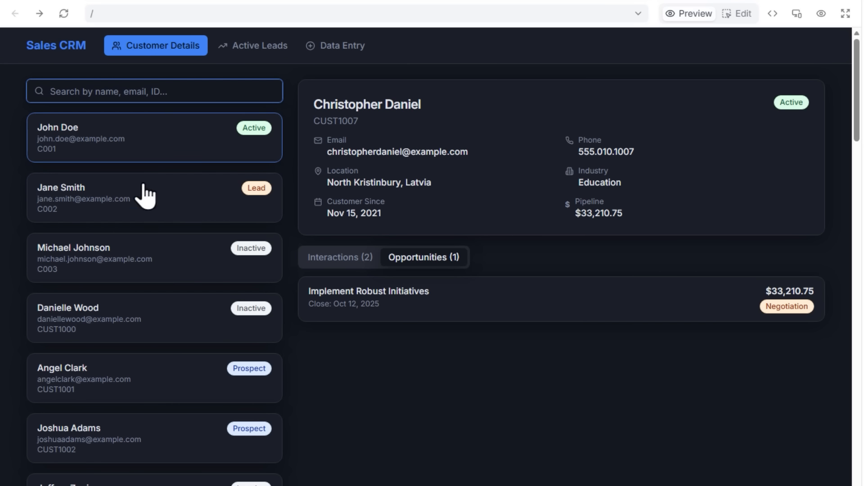
- Filter the Active Leads page to show only customers in the Technology industry
click(256, 47)
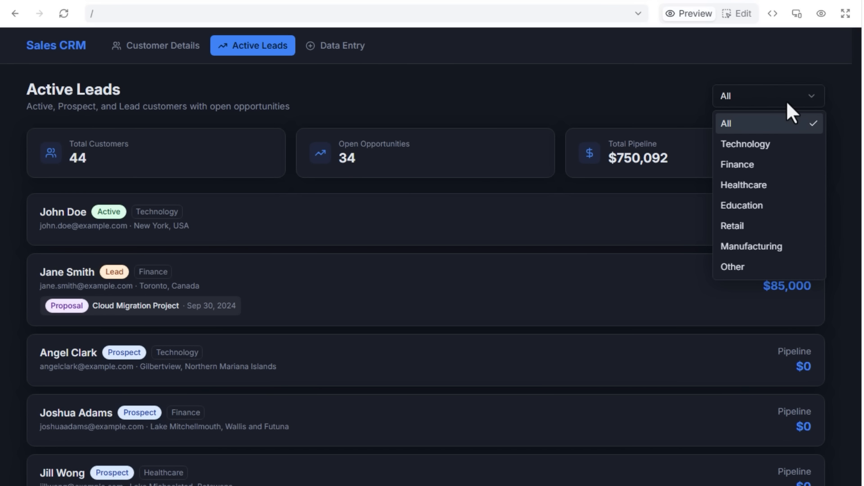
click(780, 144)
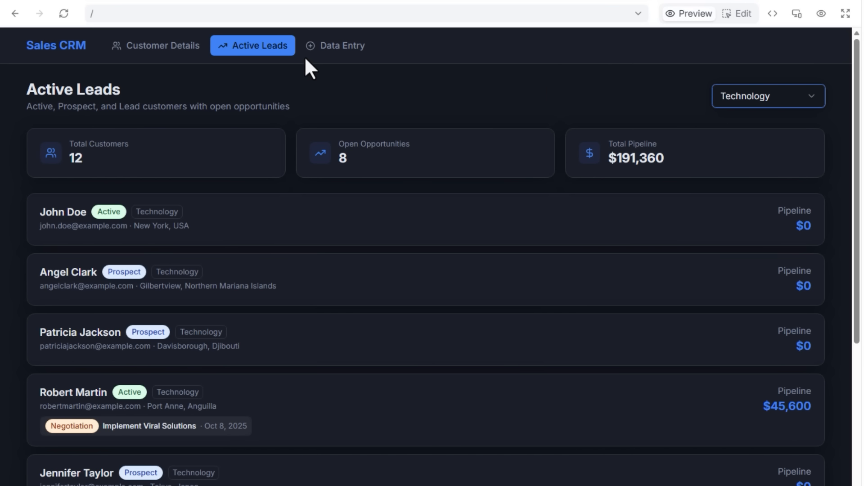
- Review the blank New Customer form on the Data Entry page and close it without saving
click(318, 49)
click(261, 89)
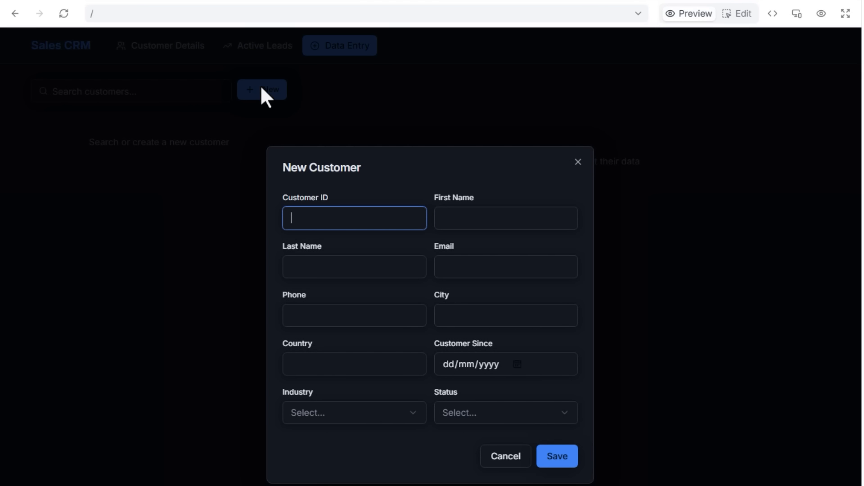
click(579, 162)
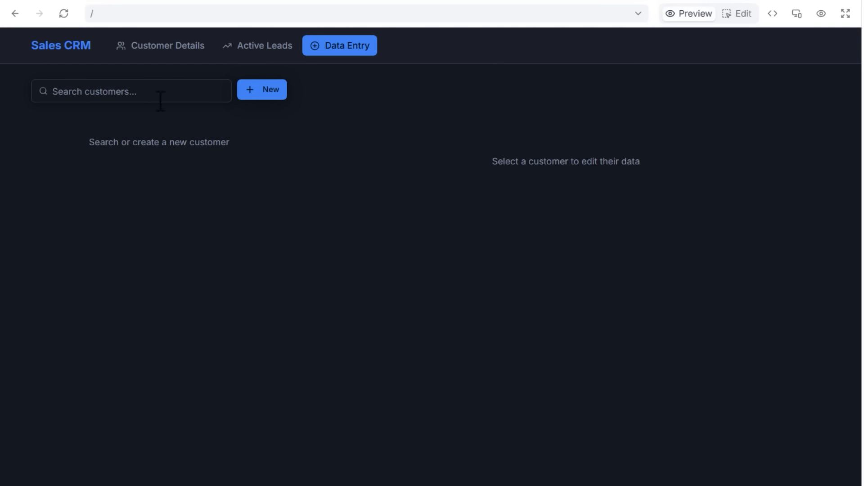
- Search the Data Entry customers by a partial name and open the matching customer with Active status
click(159, 96)
text(dani)
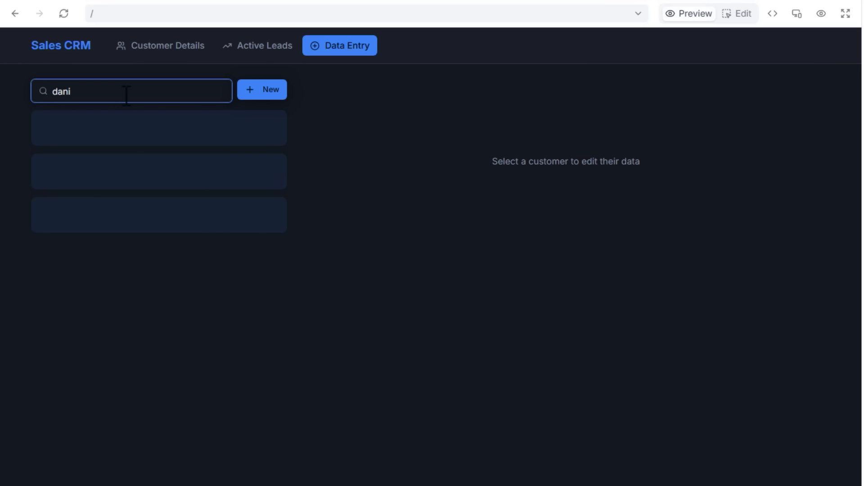
click(125, 170)
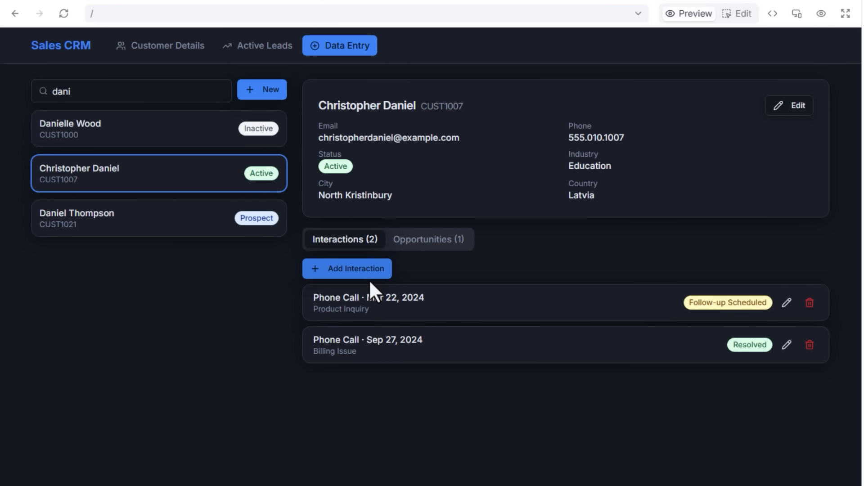
- View the selected customer's opportunities, review the blank Add Opportunity form, and close it without saving
click(442, 254)
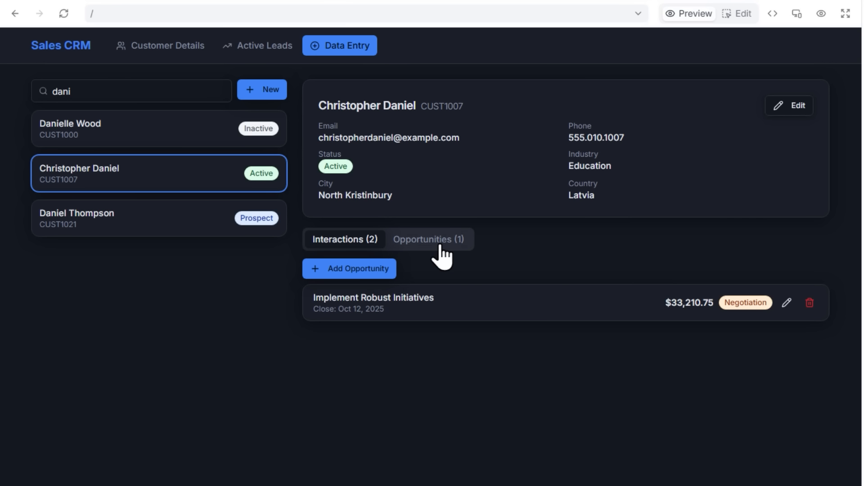
click(364, 270)
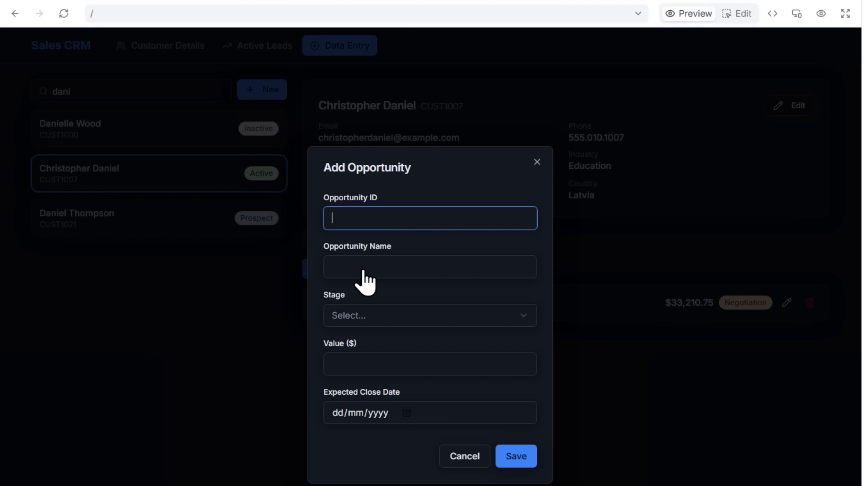
click(537, 162)
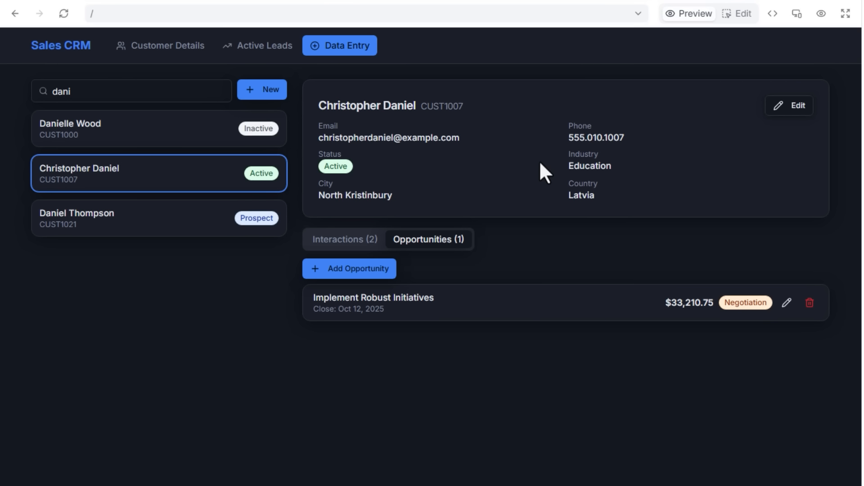